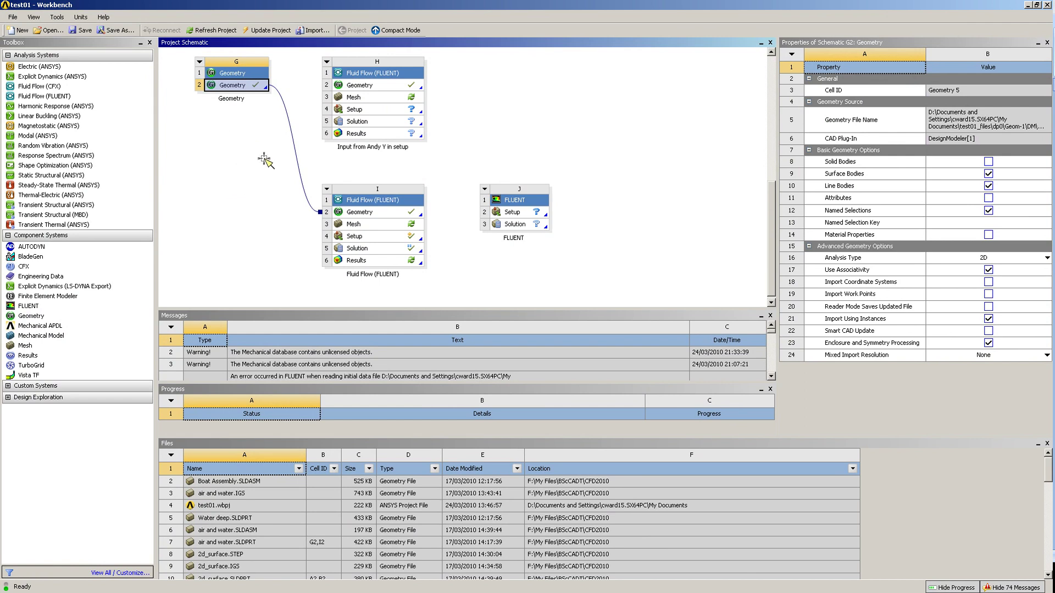
Step: Bring up the options menu for the Geometry cell G2 in the test01 project
right_click(246, 88)
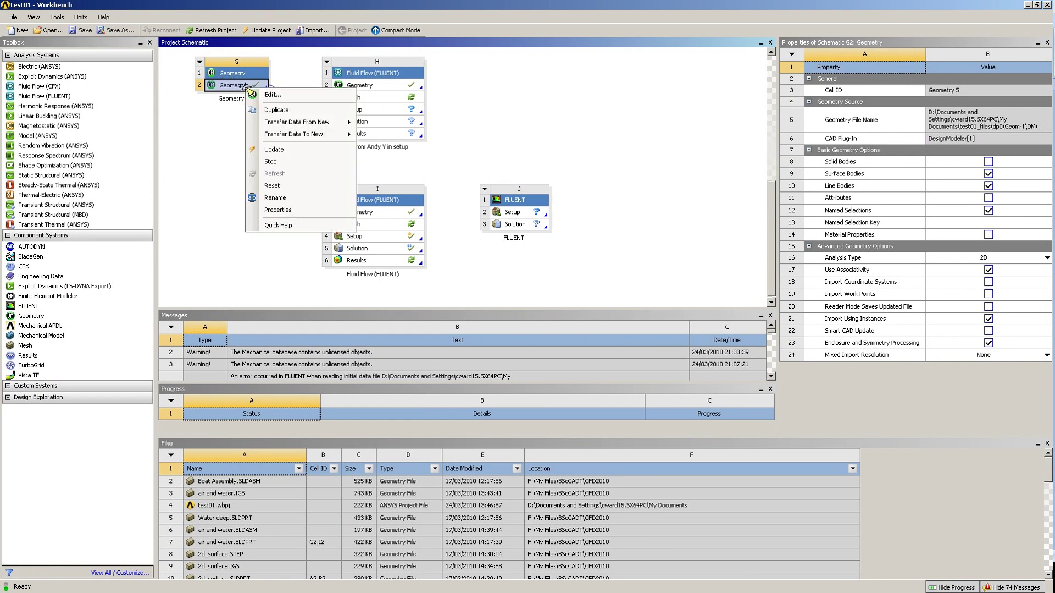
Step: Launch DesignModeler, orbit to face the boat side-on, and zoom in on it
left_click(273, 96)
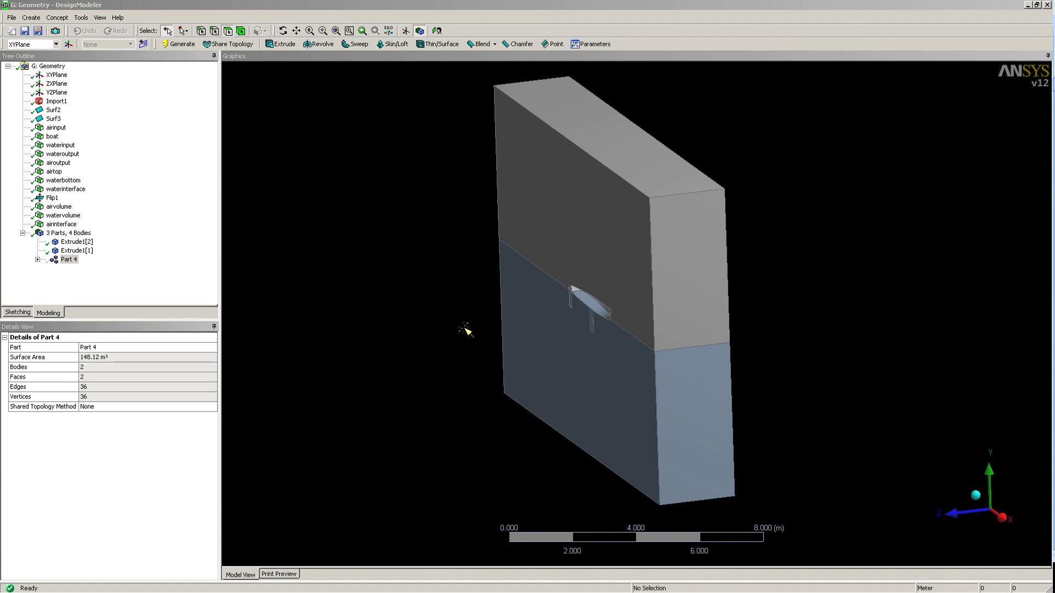
middle_click_drag(473, 324, 631, 332)
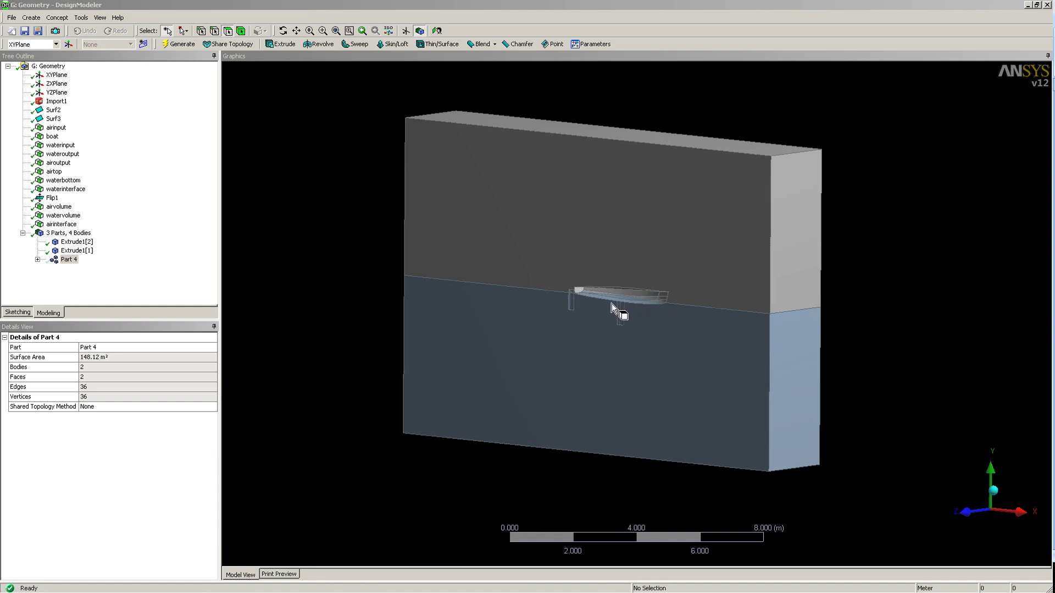
scroll(613, 304, "up", 1)
scroll(611, 302, "up", 3)
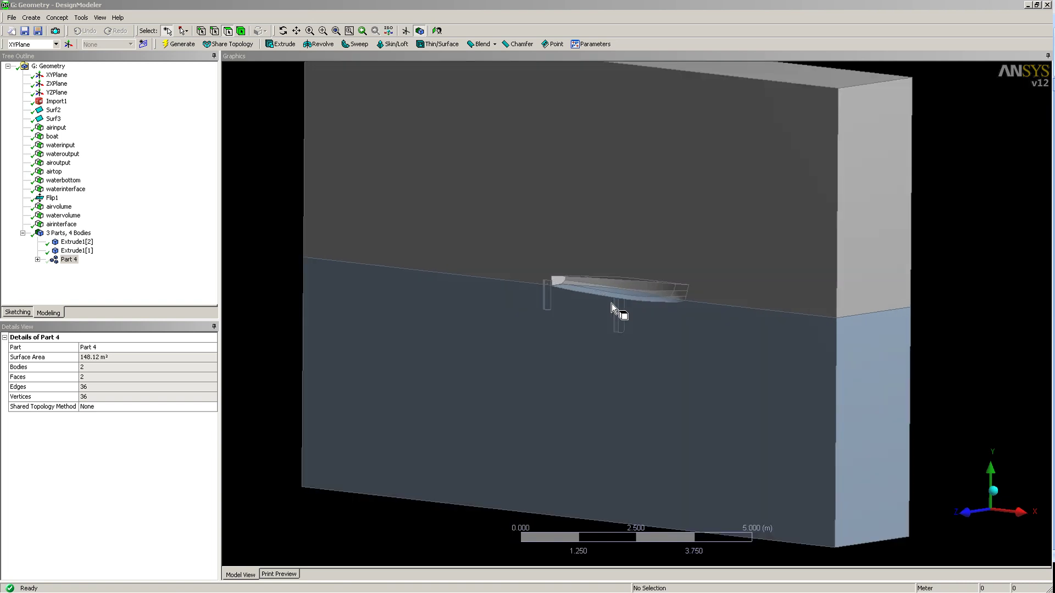
scroll(578, 281, "up", 1)
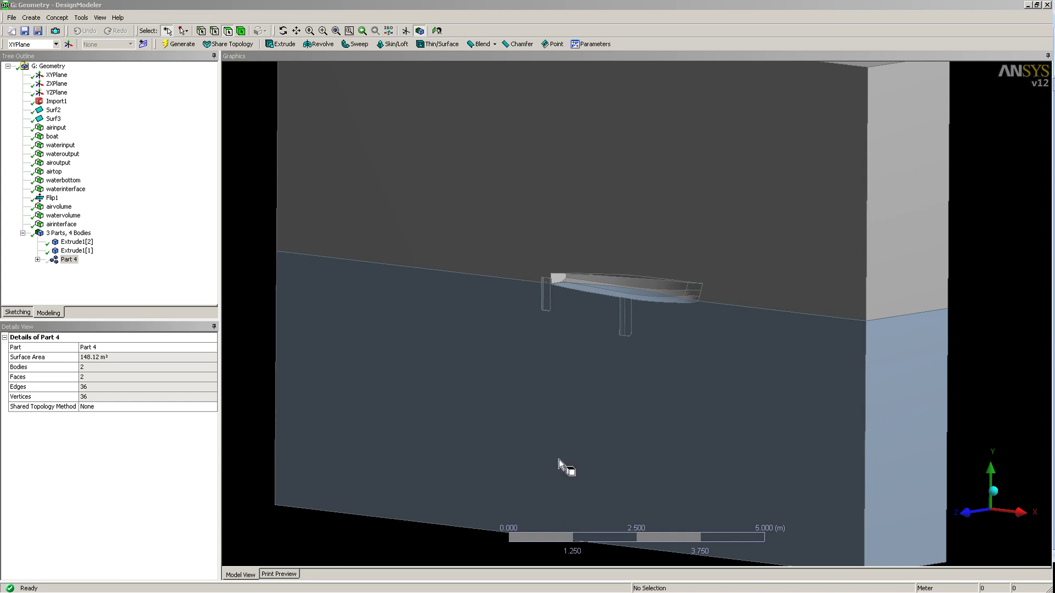
Step: Show the bodies of the combined Part 4
left_click(69, 259)
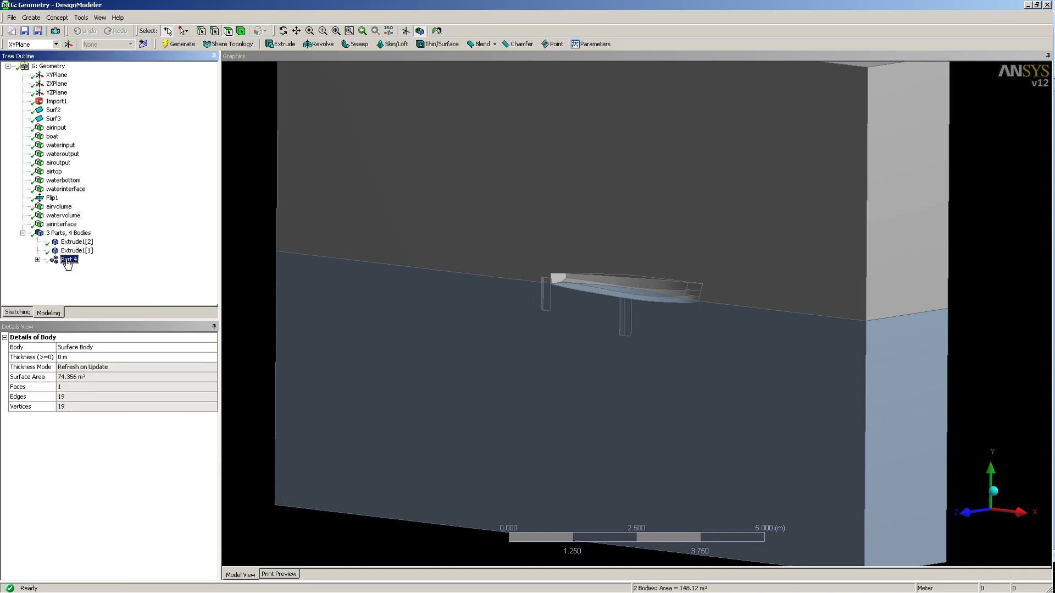
right_click(67, 262)
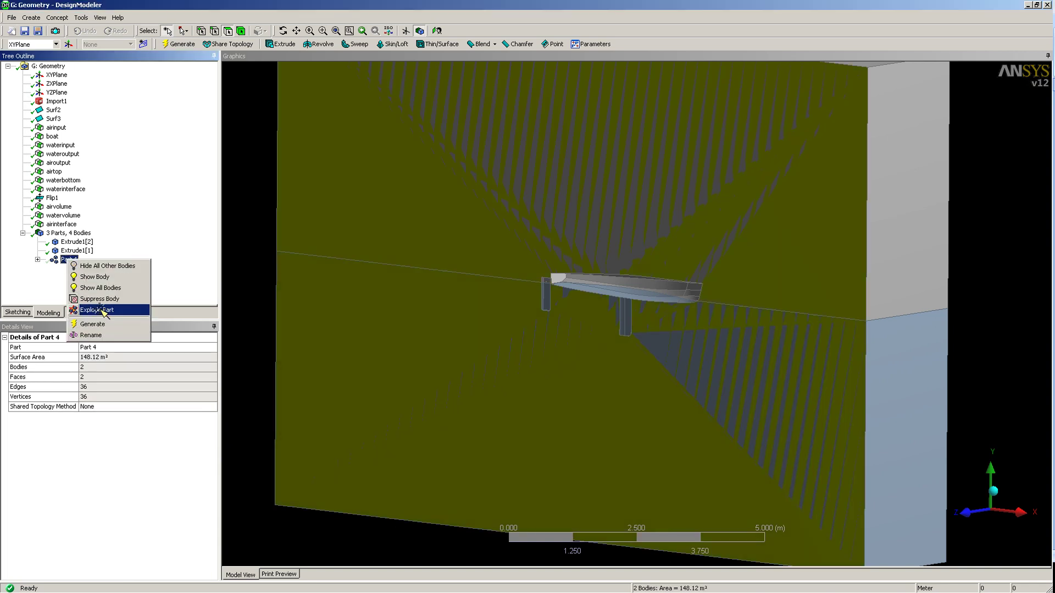
left_click(102, 277)
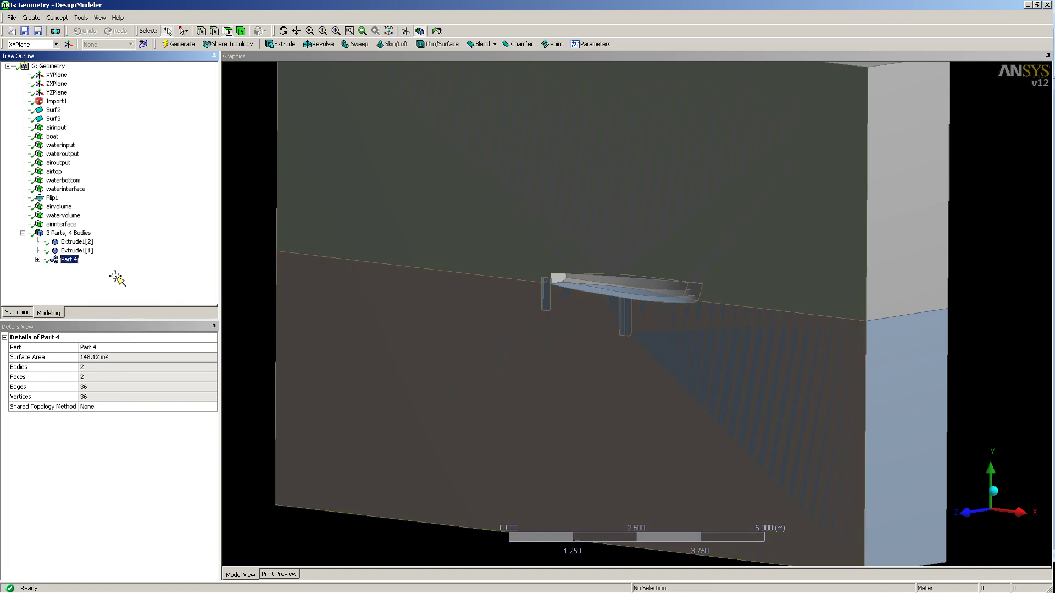
Step: Suppress the extruded blocks Extrude1[1] and Extrude1[2]
left_click(77, 250)
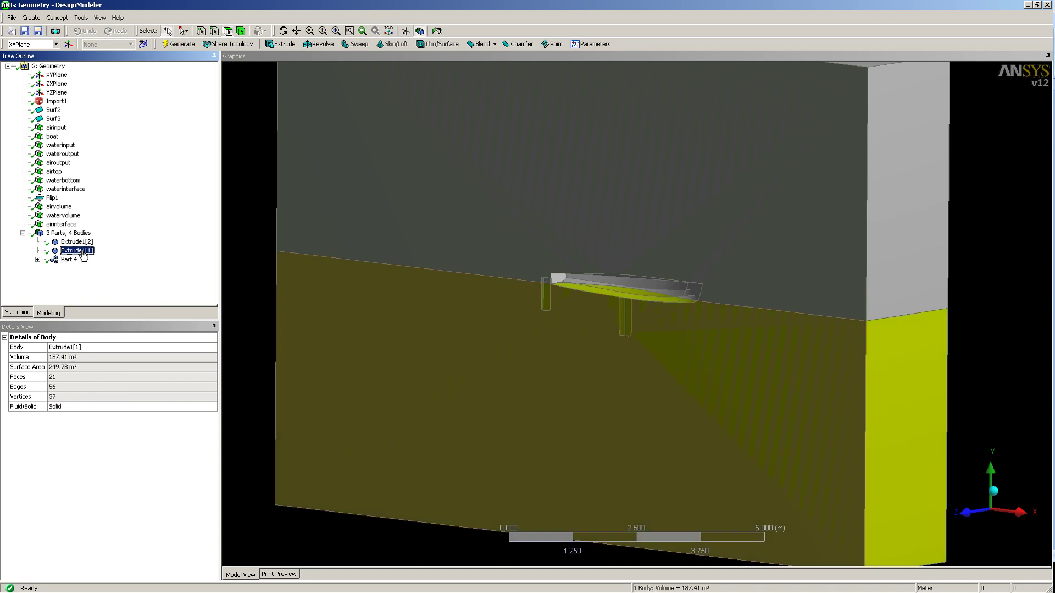
left_click(81, 242, "ctrl")
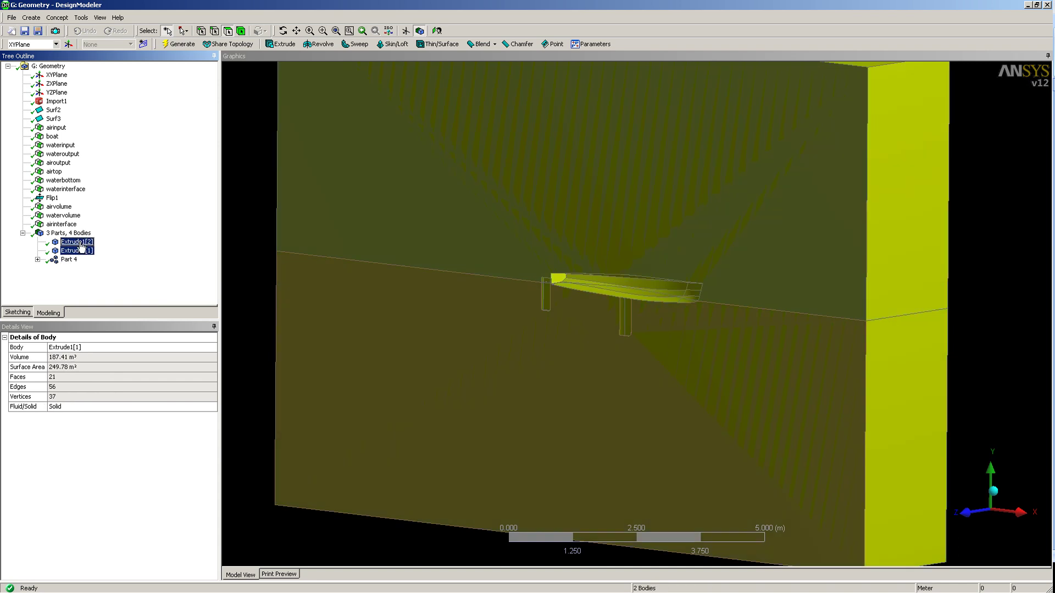
right_click(81, 245)
left_click(112, 270)
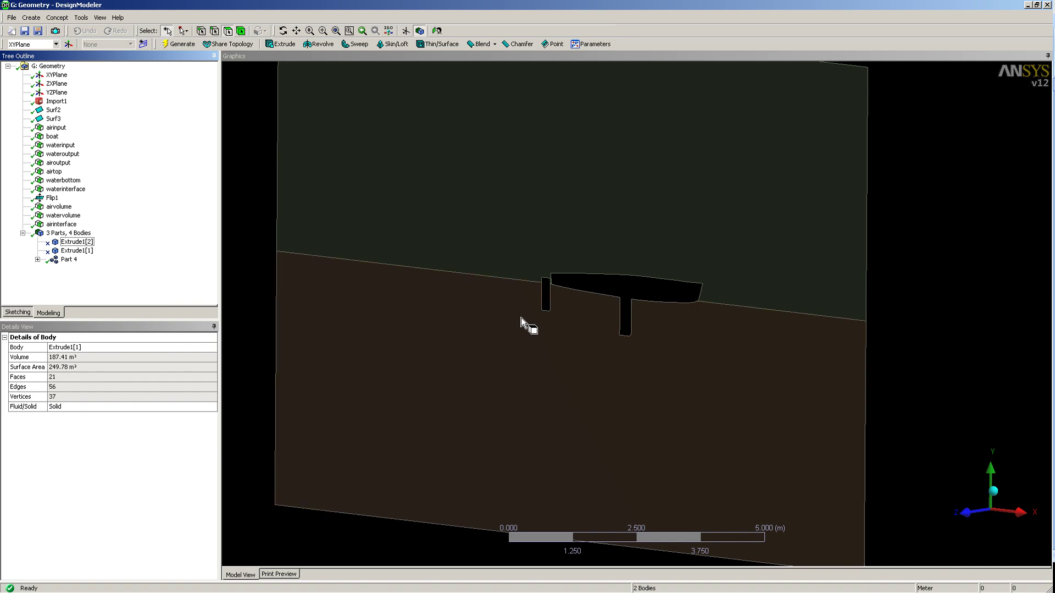
scroll(562, 317, "down", 2)
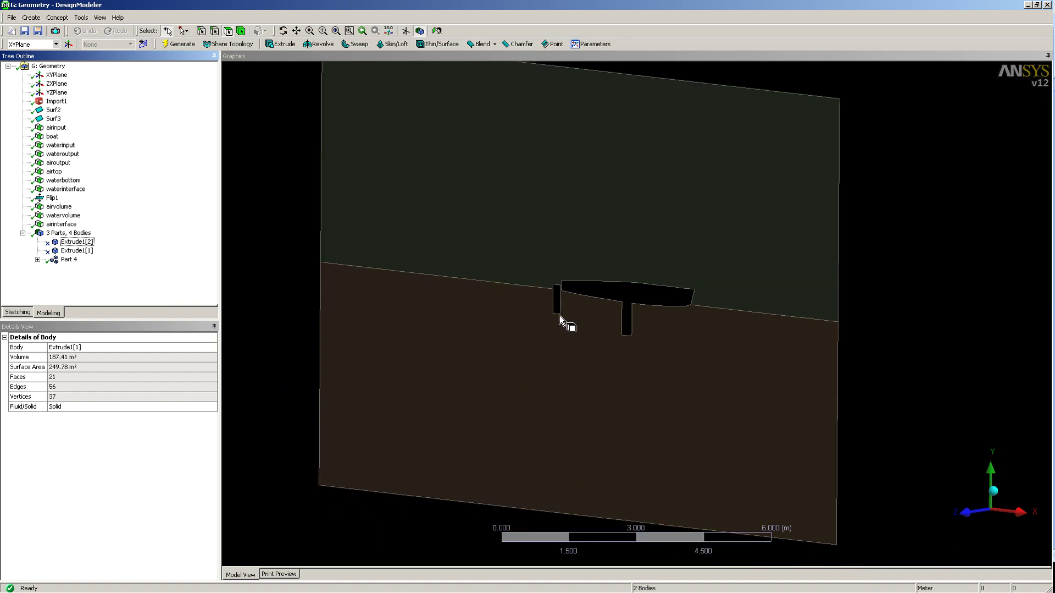
scroll(605, 323, "down", 1)
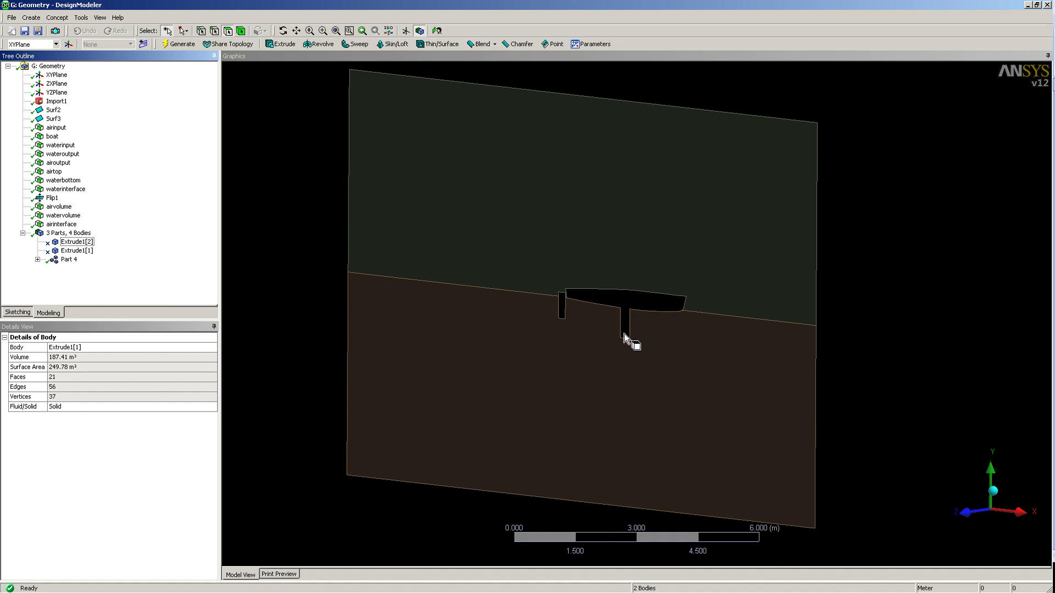
scroll(627, 339, "down", 1)
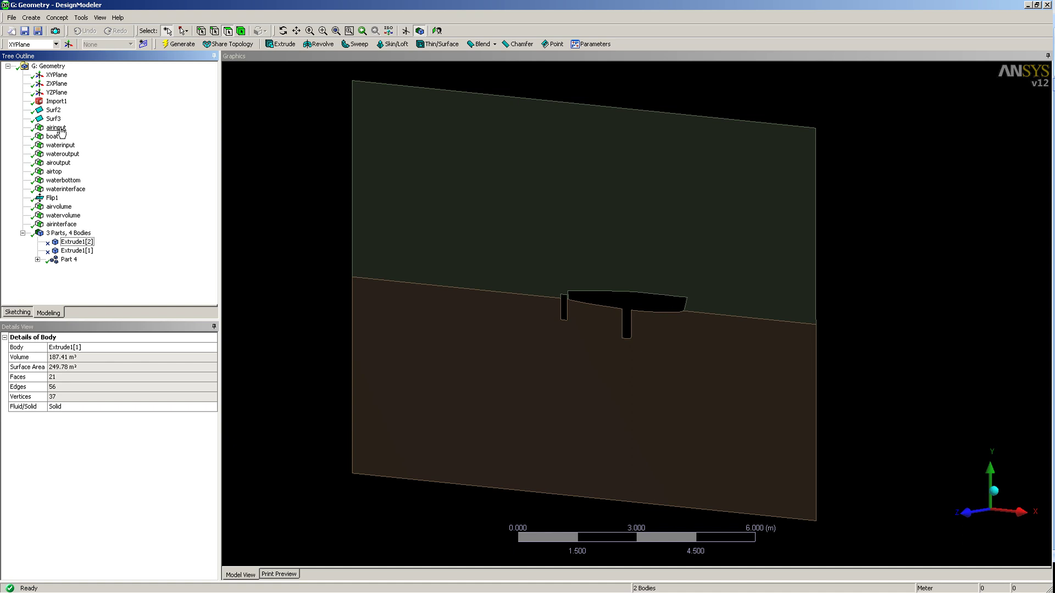
Step: Inspect the airinput, waterinput, wateroutput, airoutput, airtop, waterbottom, waterinterface and airinterface edges
left_click(57, 128)
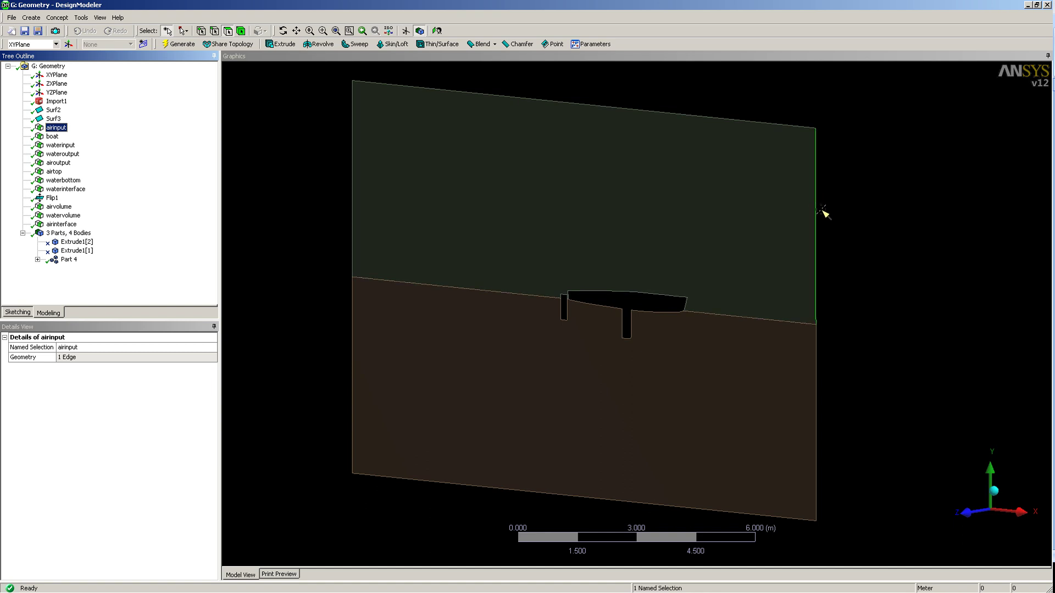
left_click(61, 145)
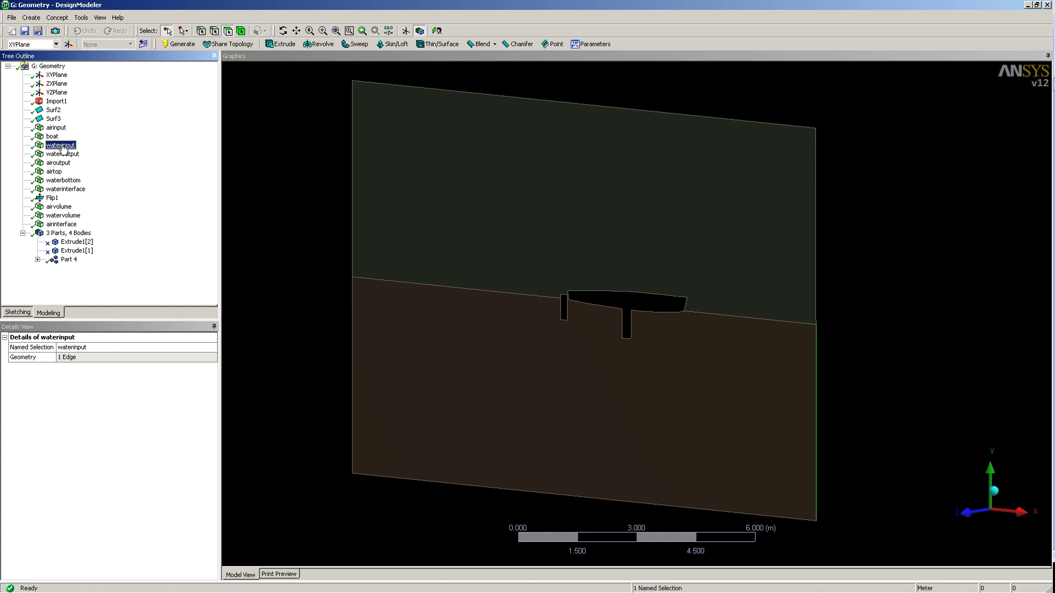
left_click(62, 154)
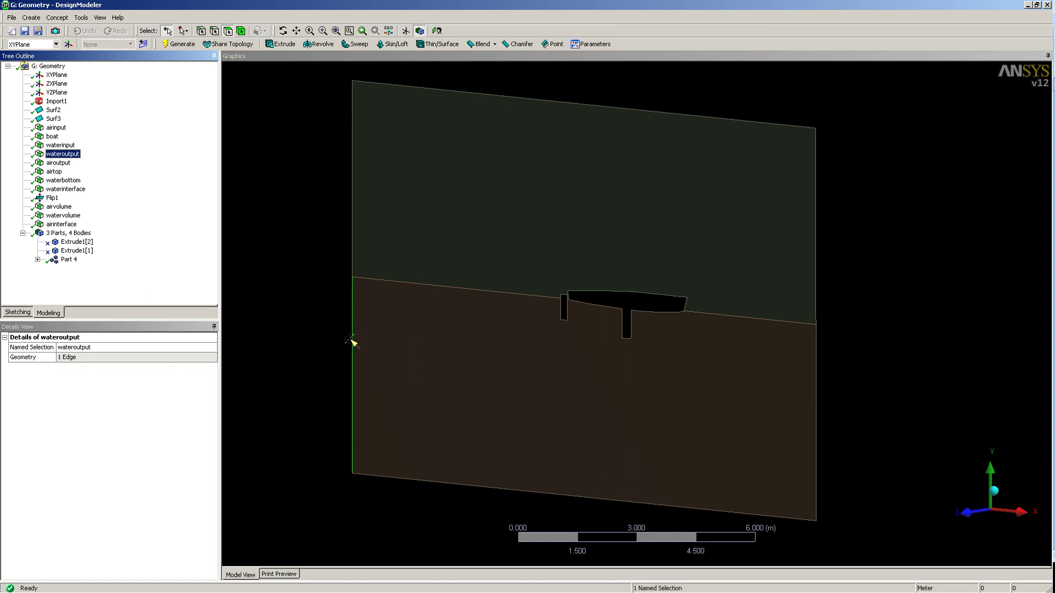
left_click(63, 164)
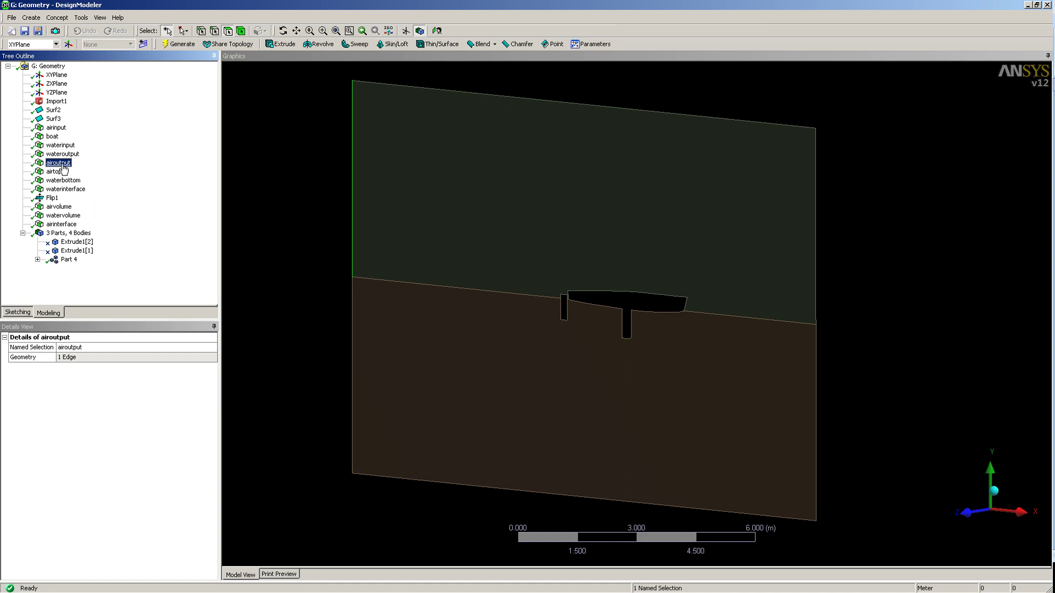
left_click(55, 172)
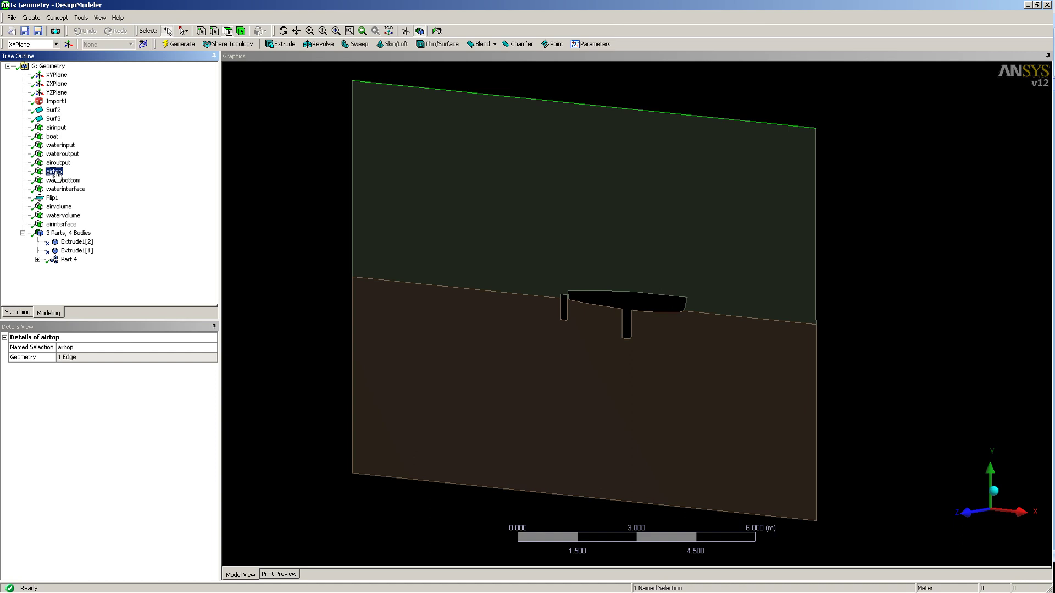
left_click(64, 181)
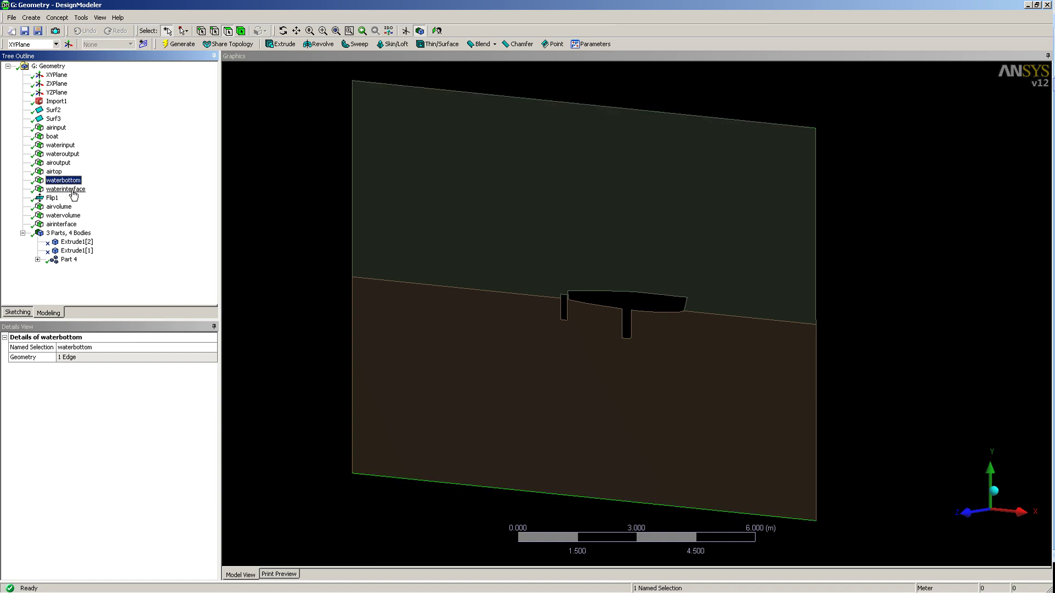
left_click(72, 190)
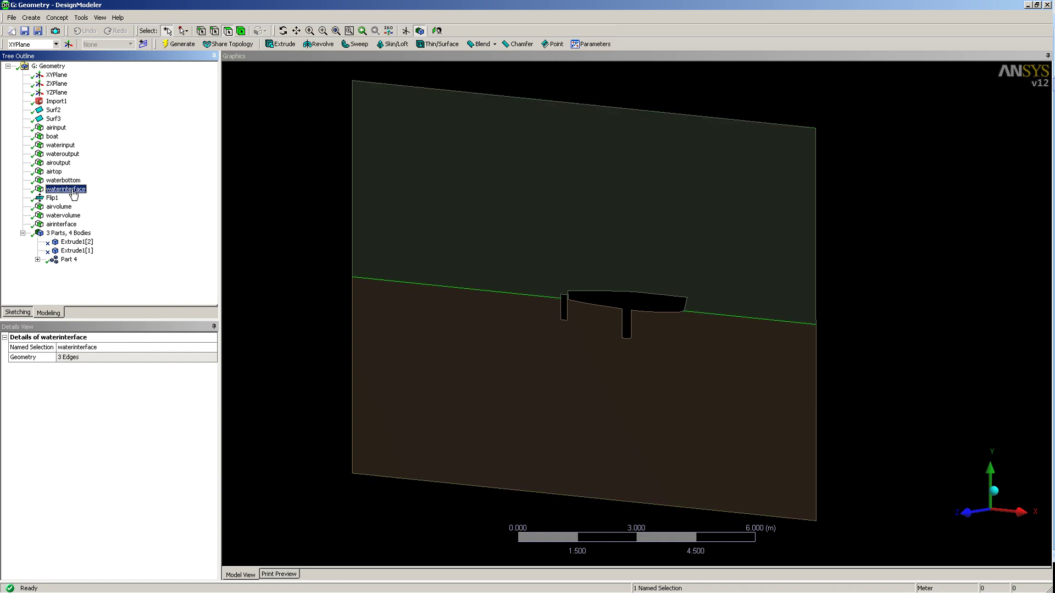
left_click(62, 224)
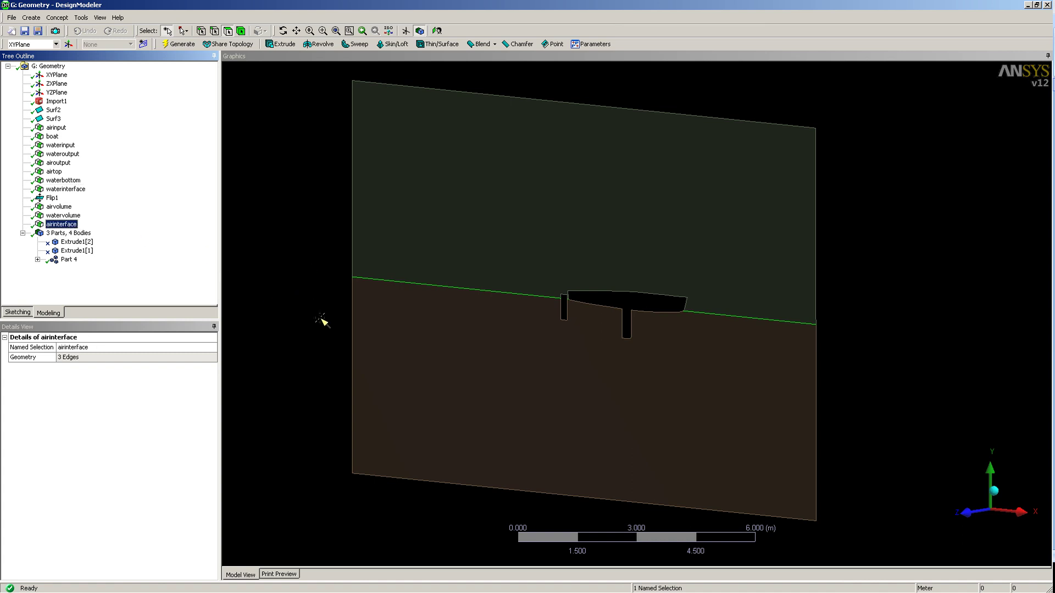
Step: Inspect the airvolume and watervolume faces, then clear the selection
left_click(59, 207)
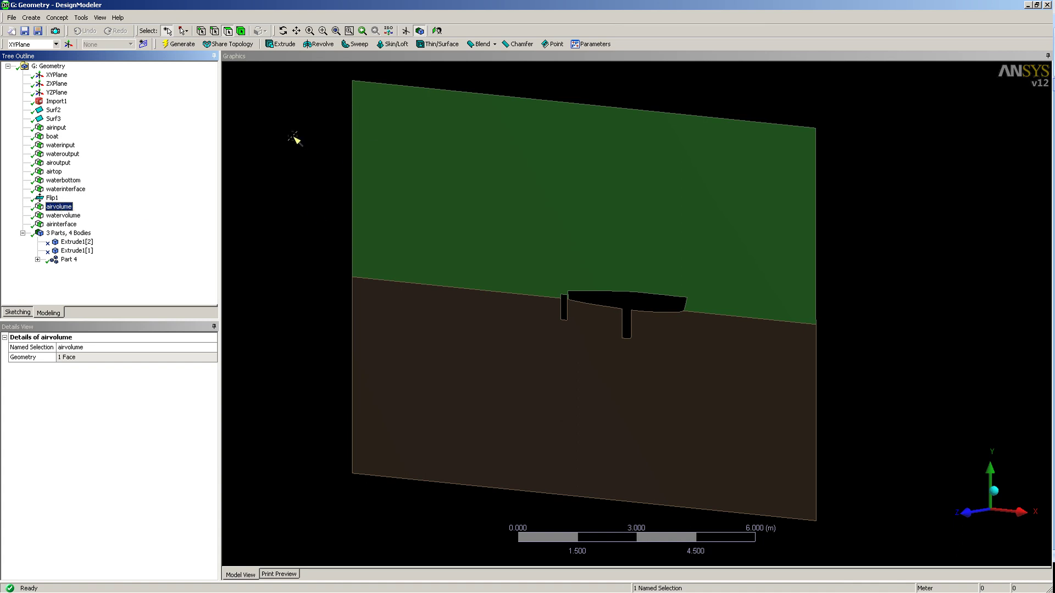
left_click(65, 216)
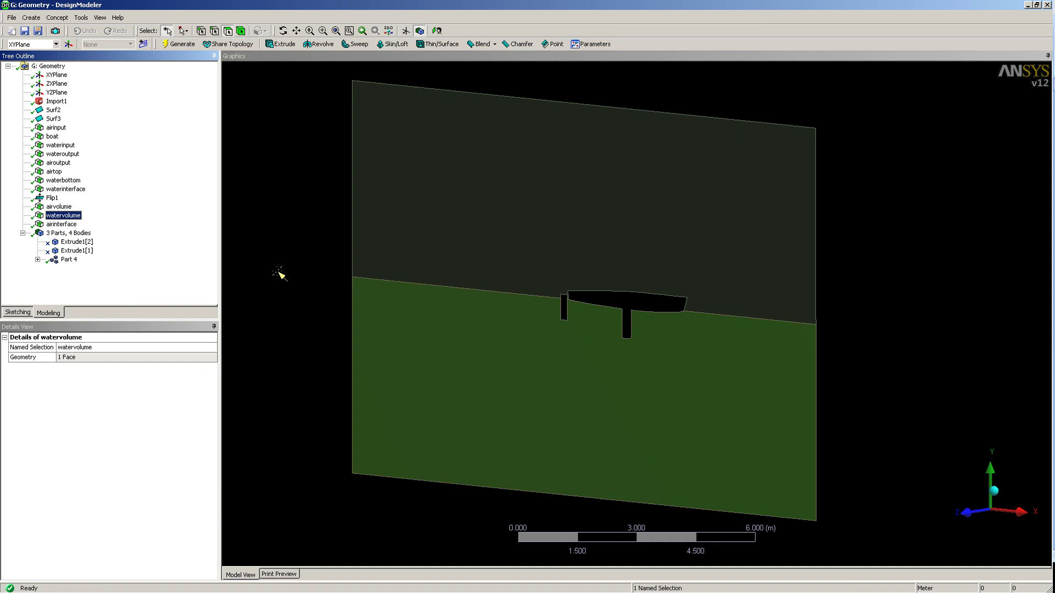
left_click(302, 306)
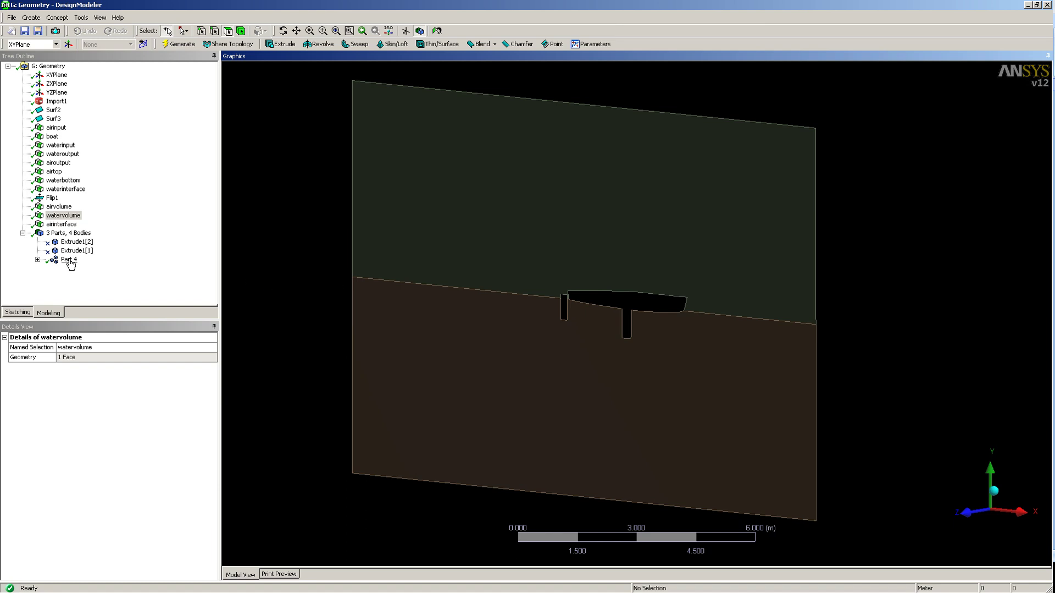
Step: Select Part 4 and set its Shared Topology Method to None
left_click(98, 272)
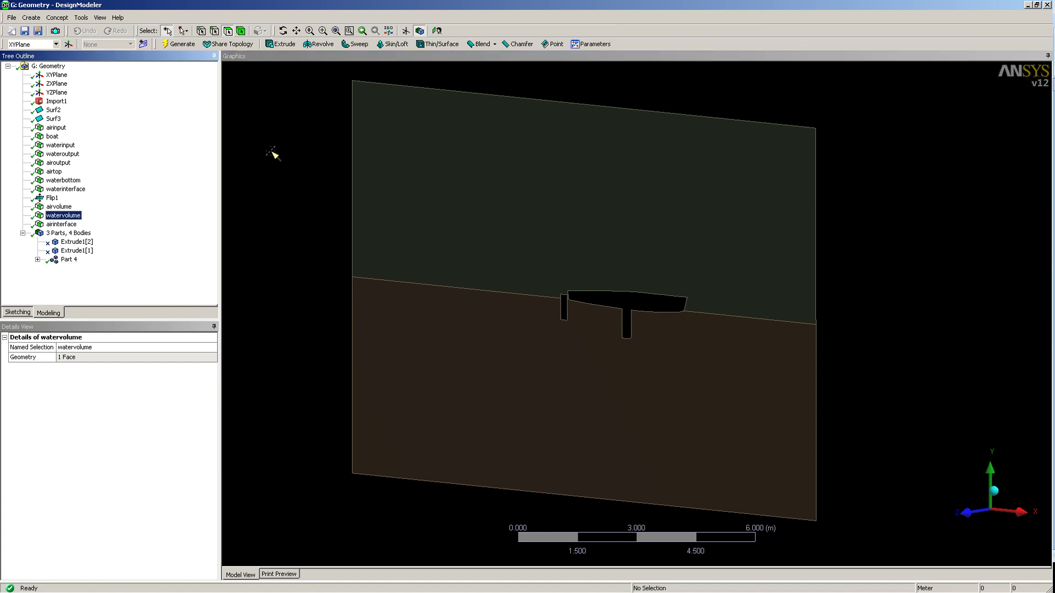
left_click(69, 260)
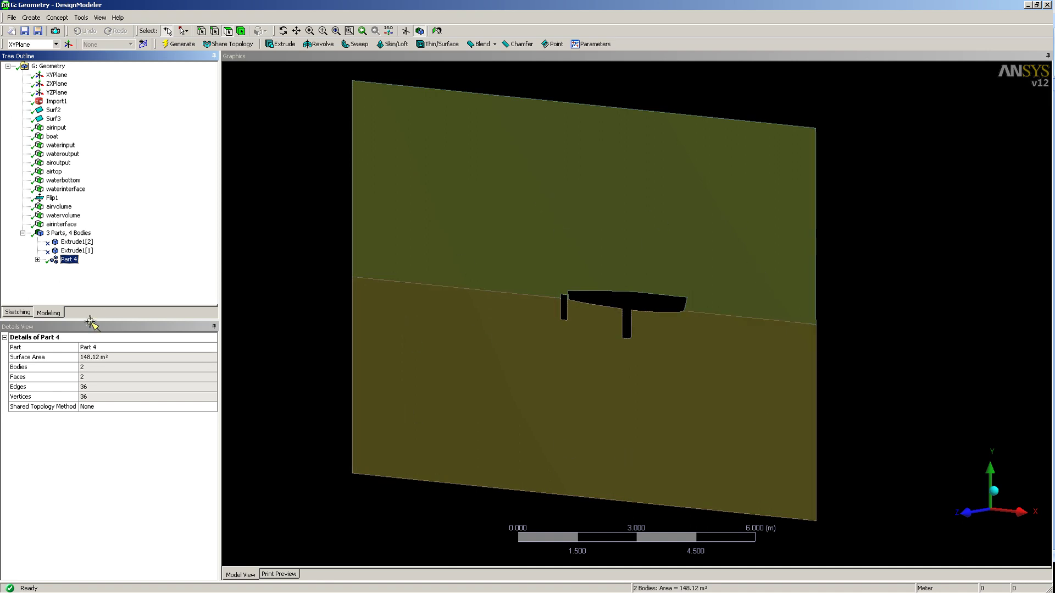
left_click(99, 405)
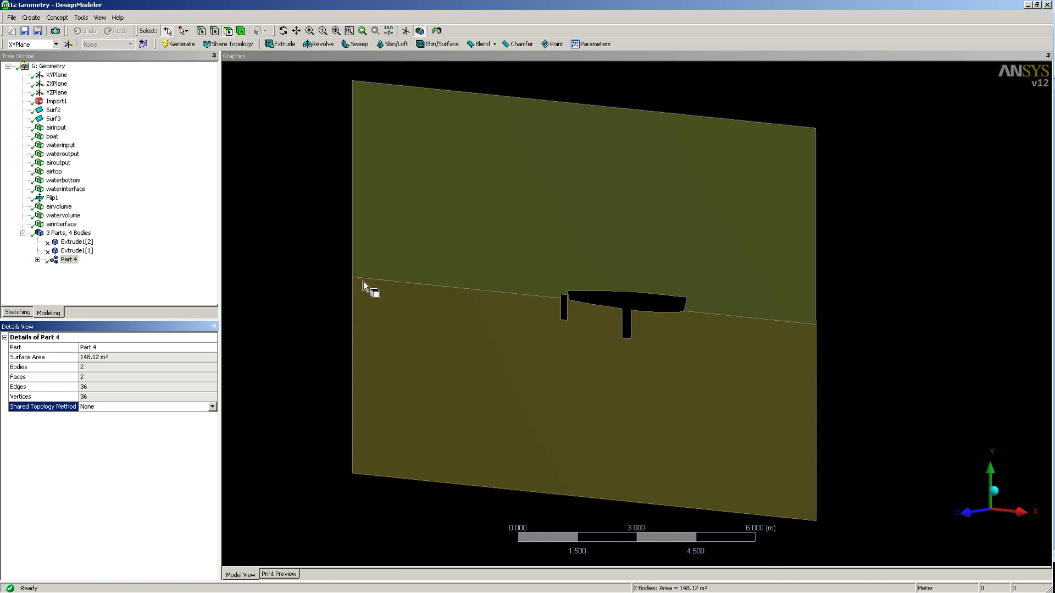
Step: Open the File menu to reach Close DesignModeler
left_click(12, 17)
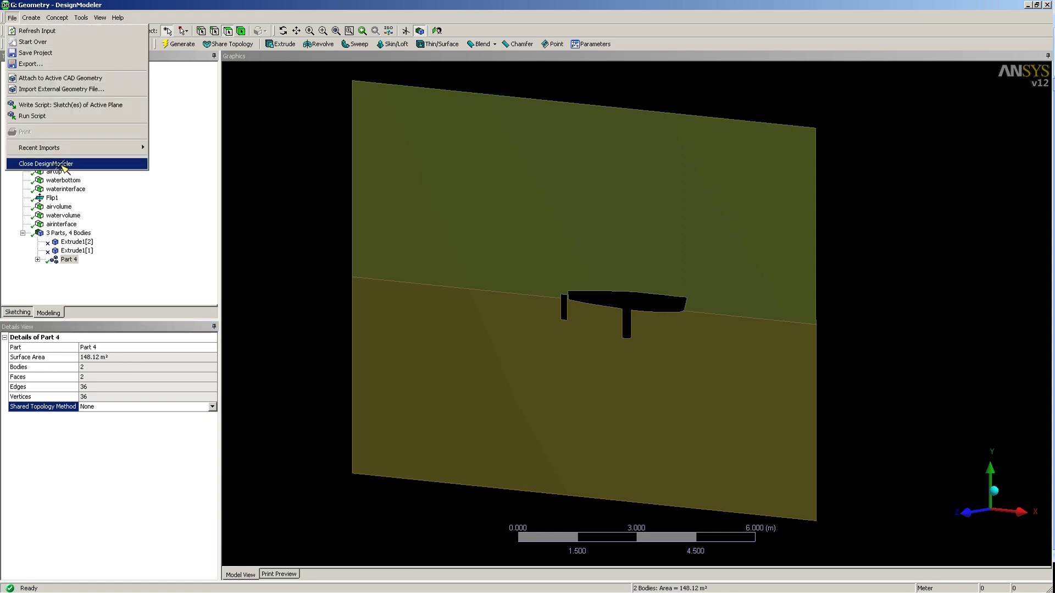